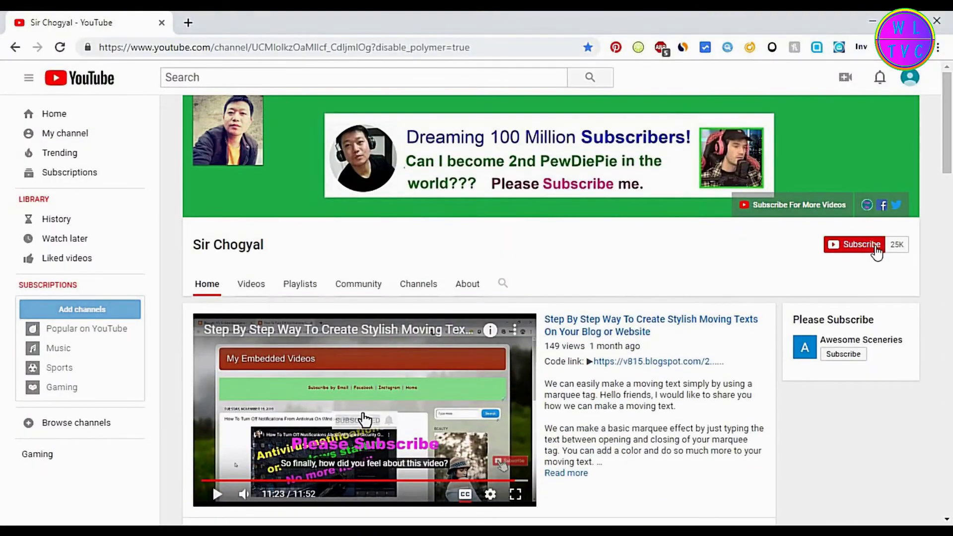
Subscribe to the YouTube channel and set its notifications to All
key(ctrl+plus)
key(ctrl+plus)
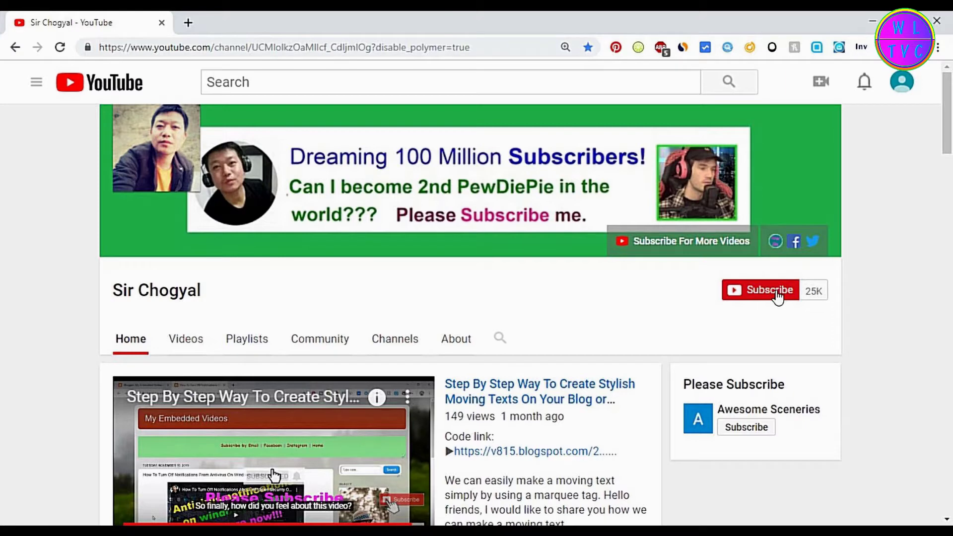
key(ctrl+plus)
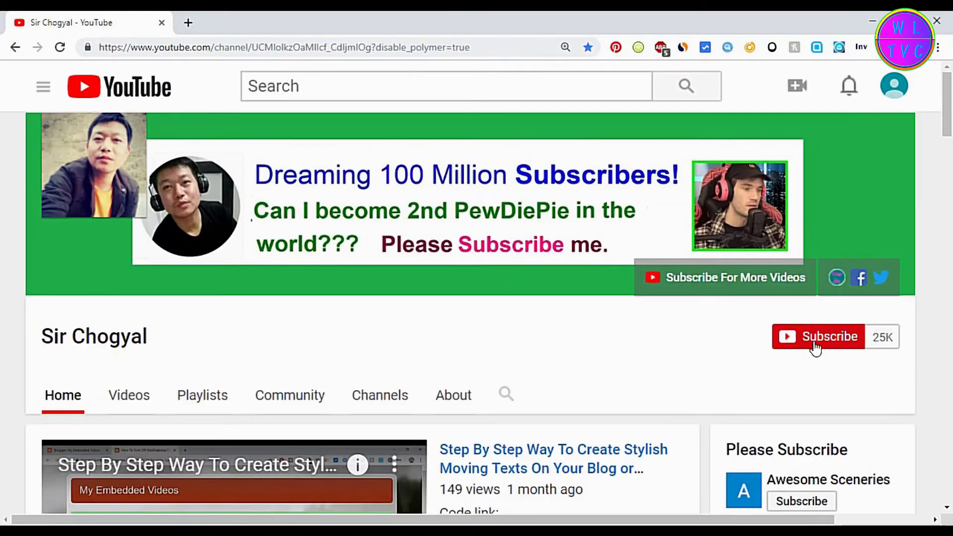
click(817, 345)
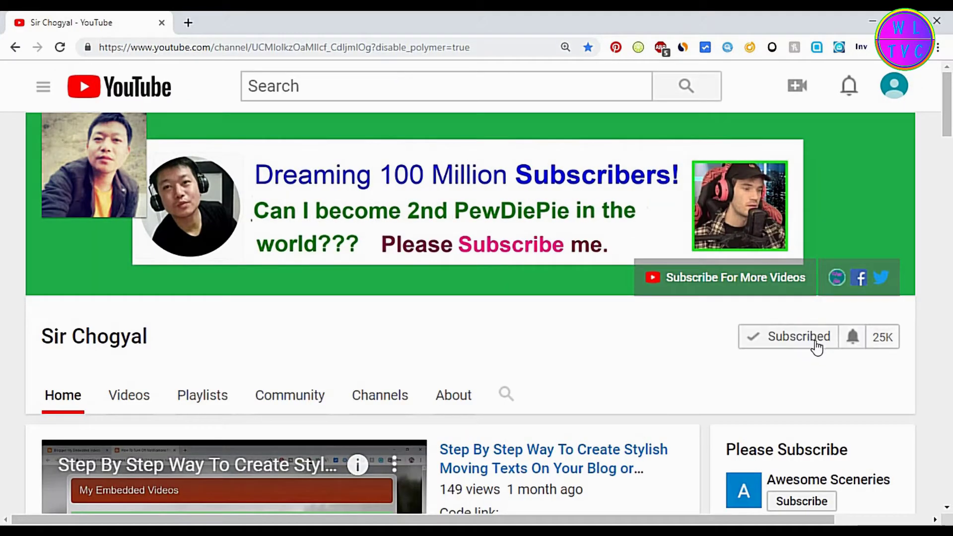
click(856, 339)
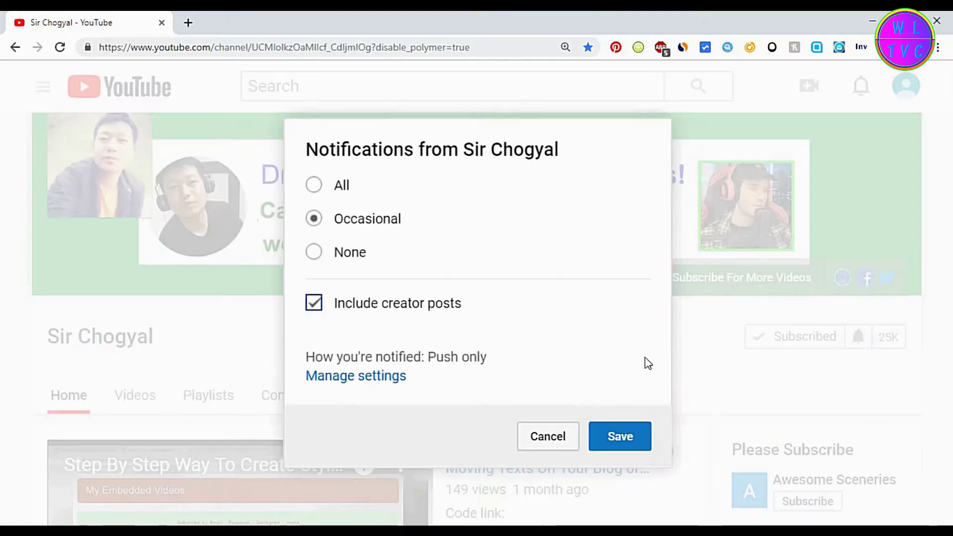
click(314, 185)
click(618, 436)
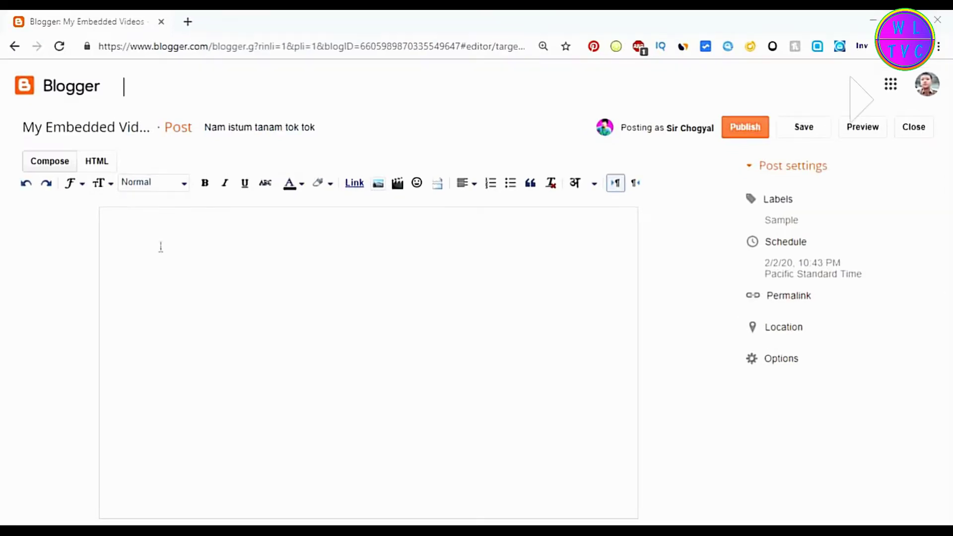
Switch the post editor to HTML view and delete the default div markup
click(119, 165)
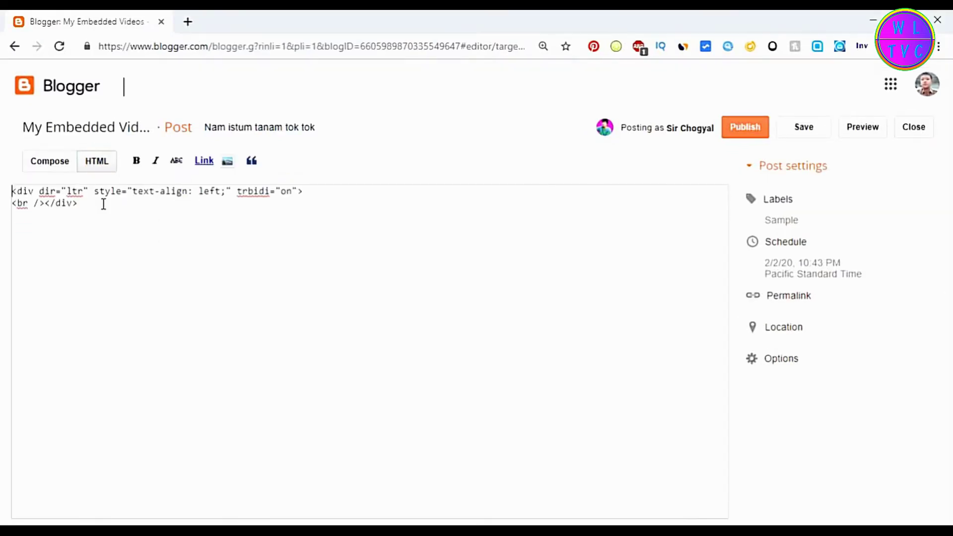
drag(78, 212, 5, 193)
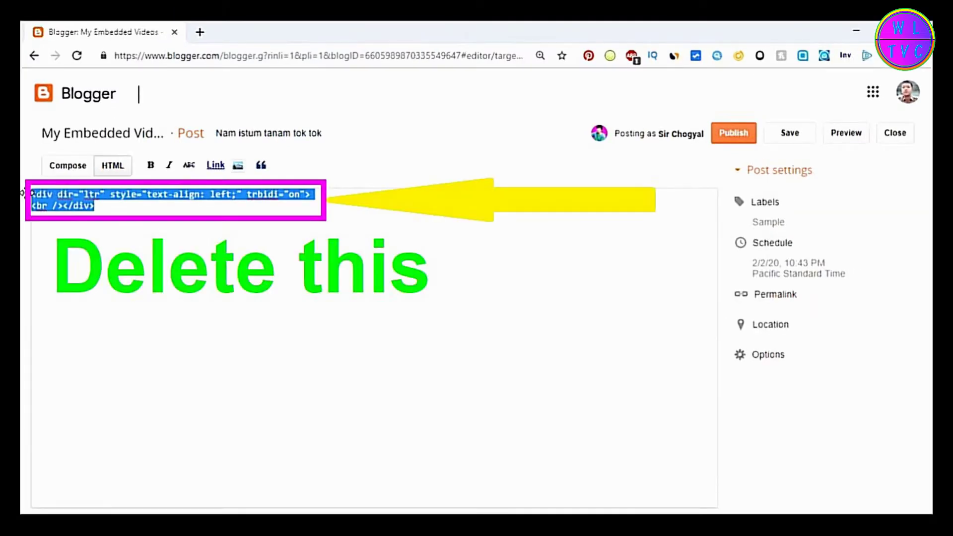
key(Delete)
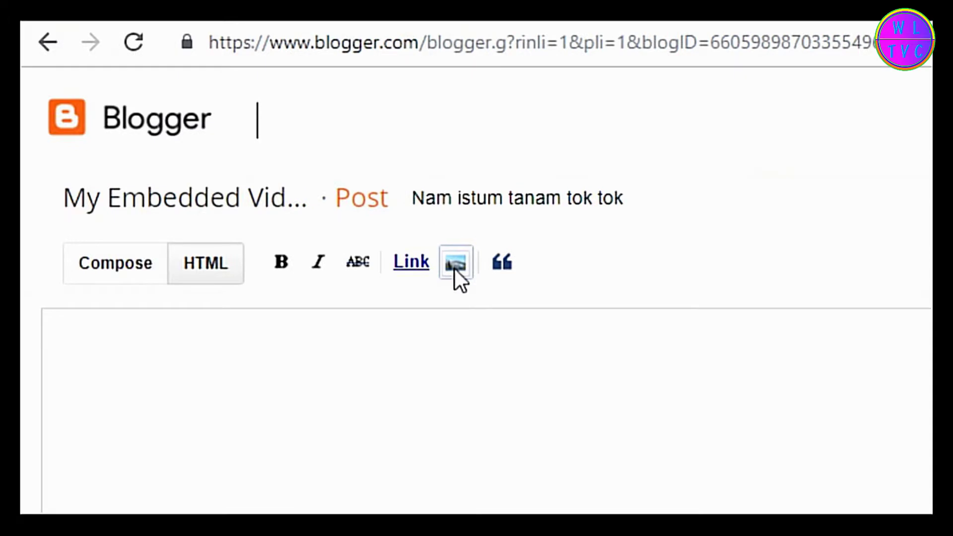
Upload SampleImage.jpg and insert it into the post using the default layout
click(454, 266)
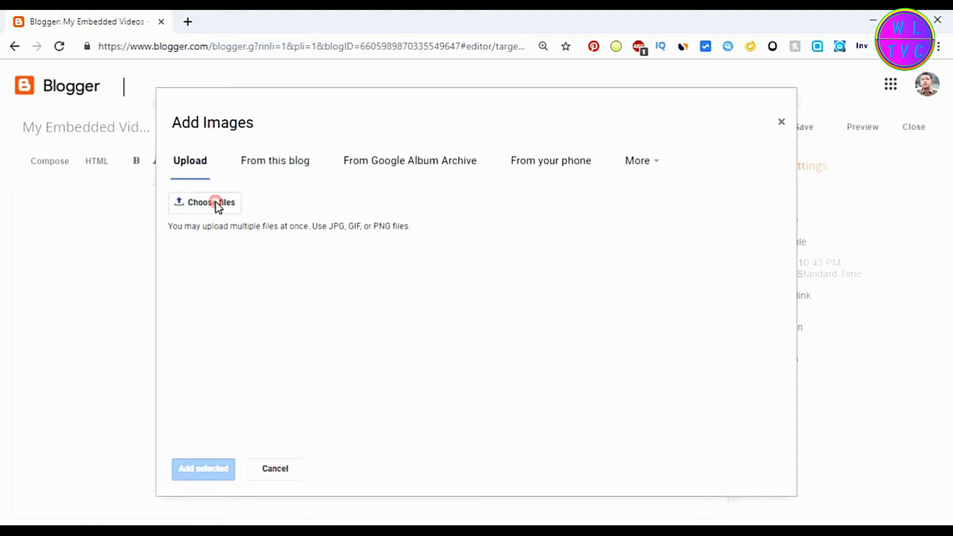
click(218, 202)
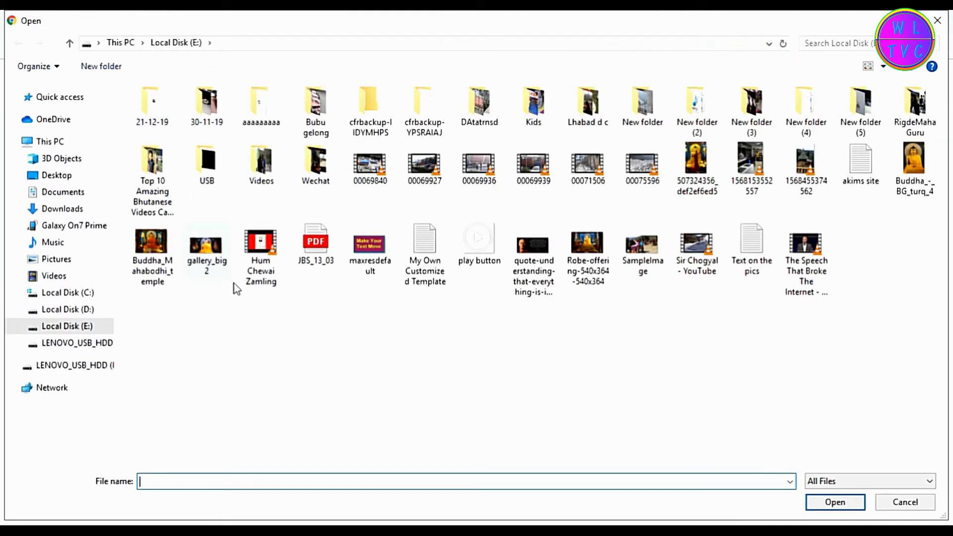
click(646, 254)
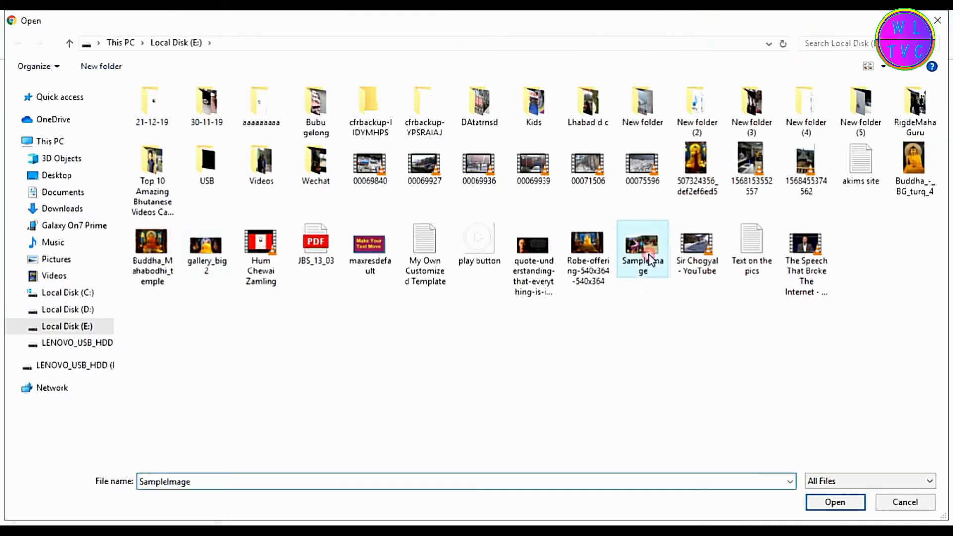
click(829, 502)
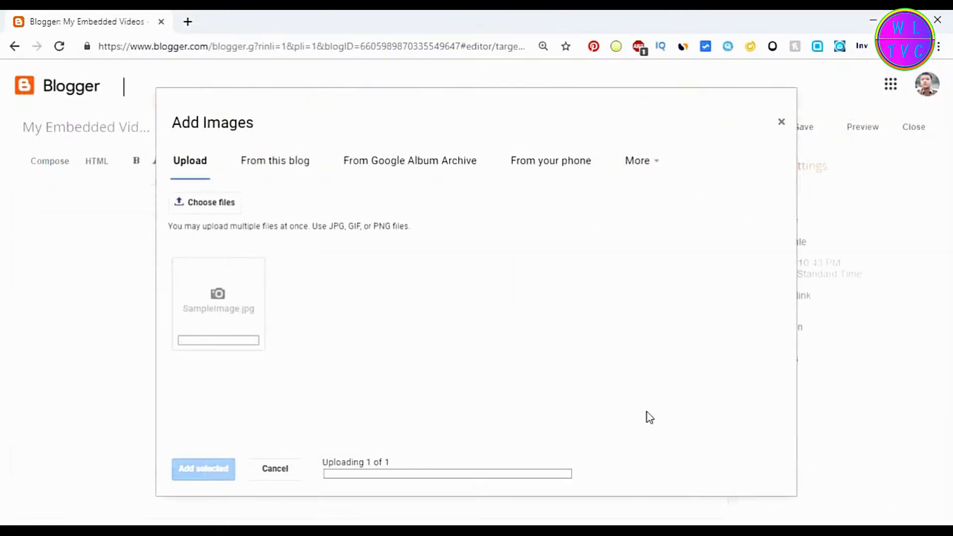
click(268, 313)
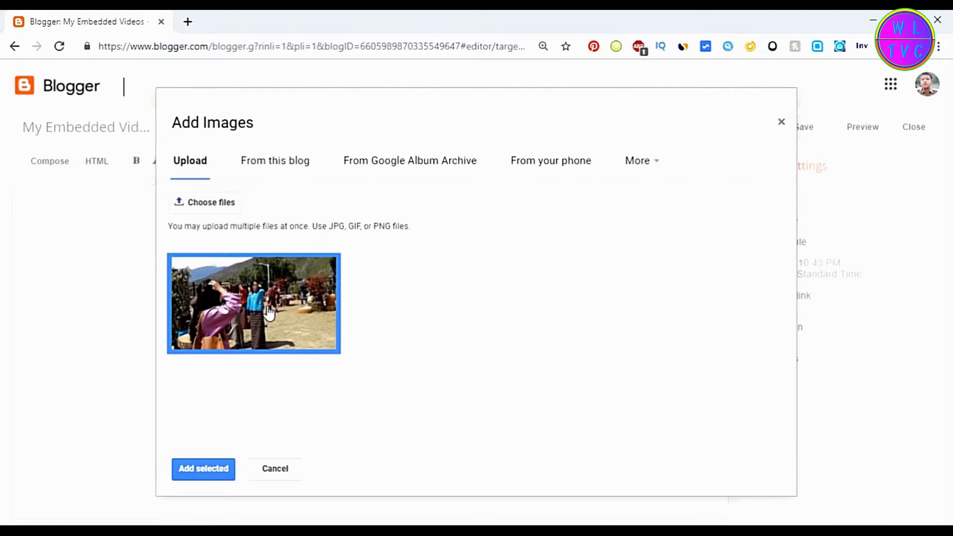
click(210, 463)
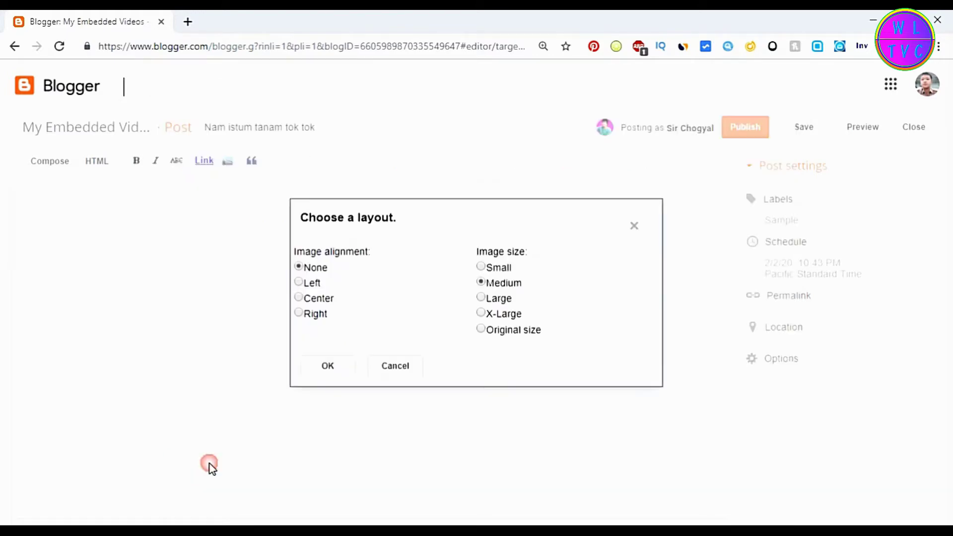
click(304, 372)
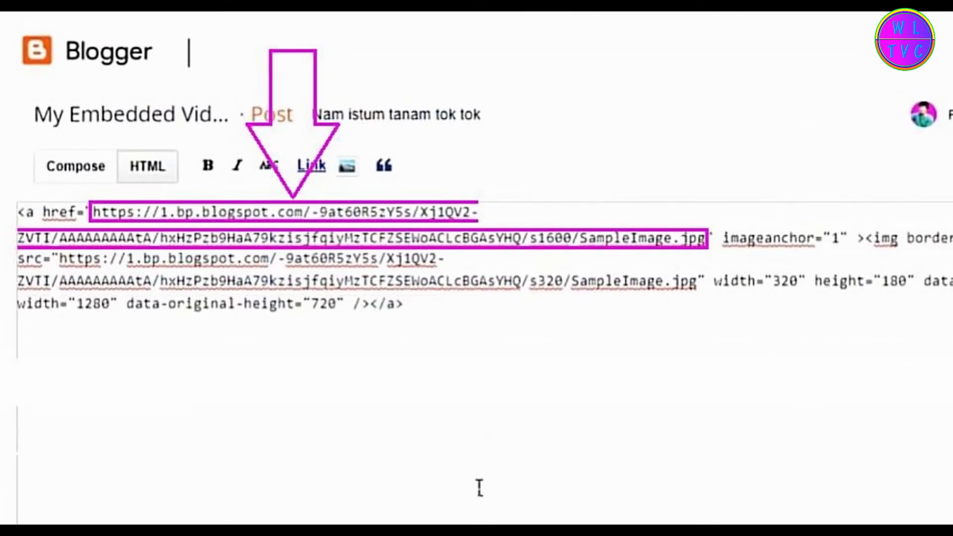
Start a new img tag whose src is the copied full-size s1600 image URL
text(<img src=")
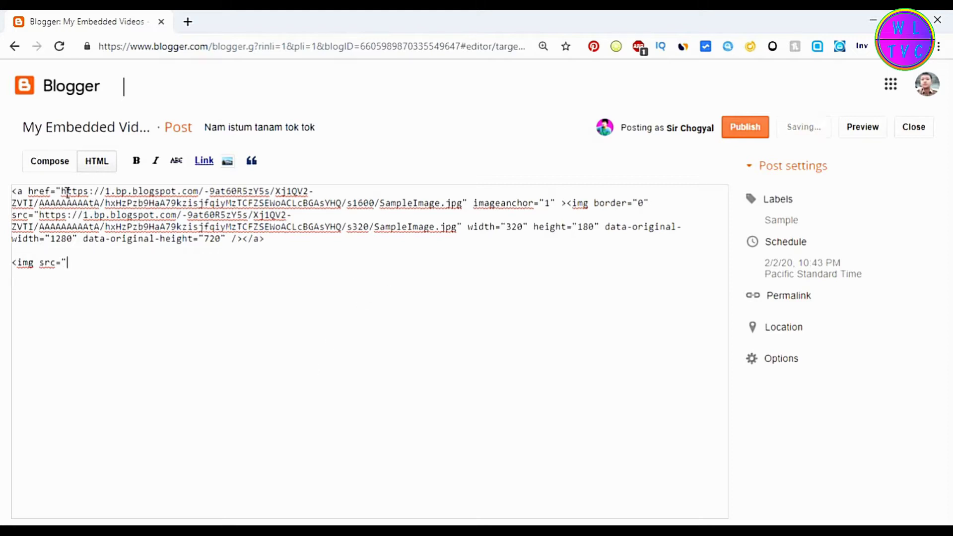
drag(62, 191, 469, 215)
right_click(428, 205)
click(450, 294)
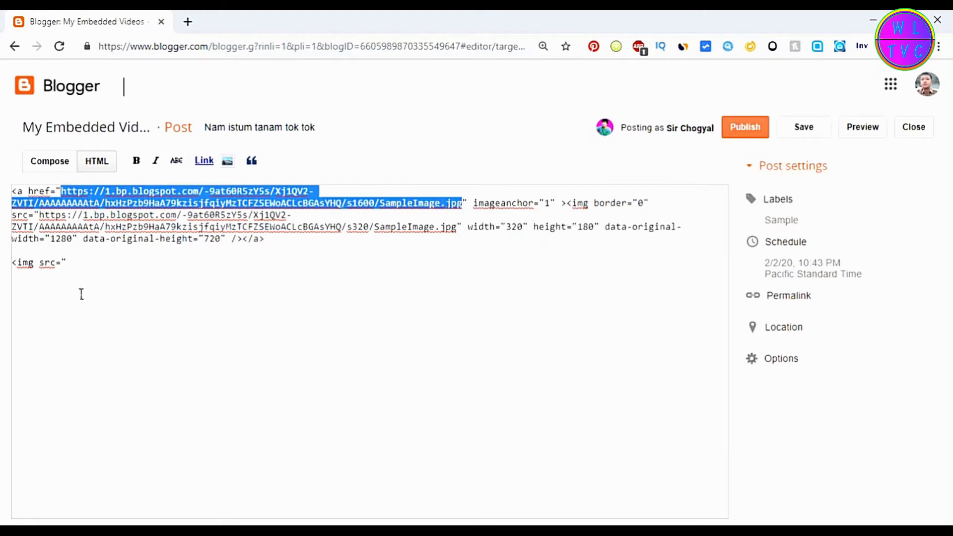
click(66, 262)
right_click(68, 261)
click(100, 365)
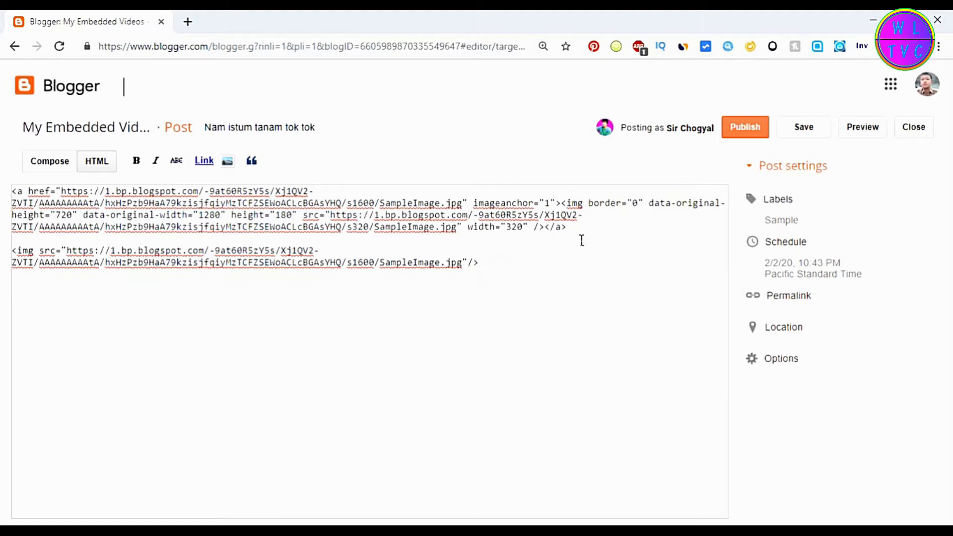
Delete the original anchor-wrapped image block and add a new line below the img tag
drag(582, 240, 7, 164)
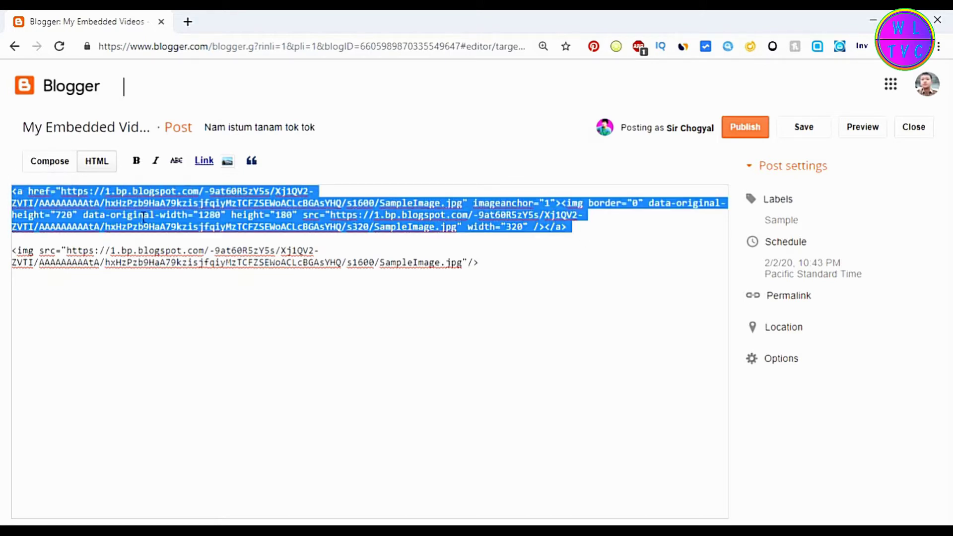
key(Delete)
key(Delete)
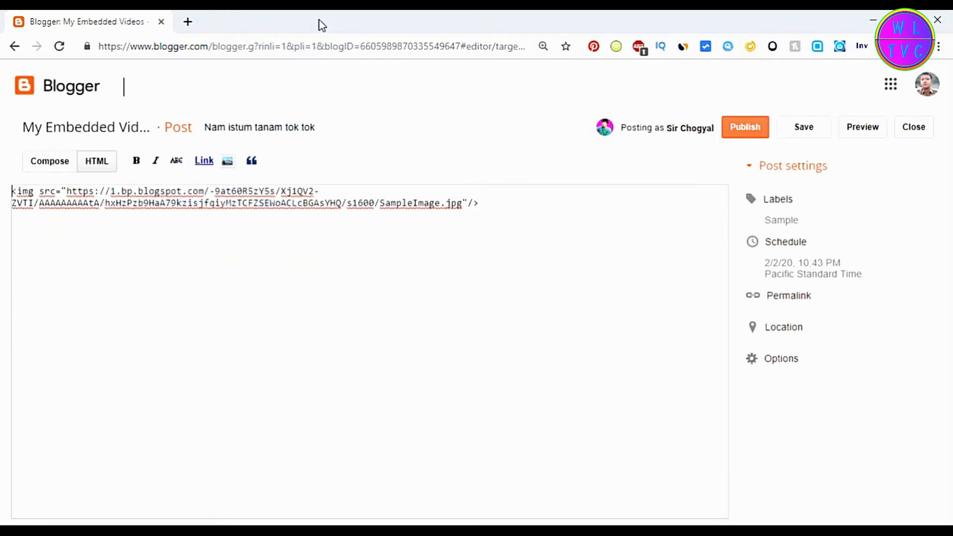
click(540, 206)
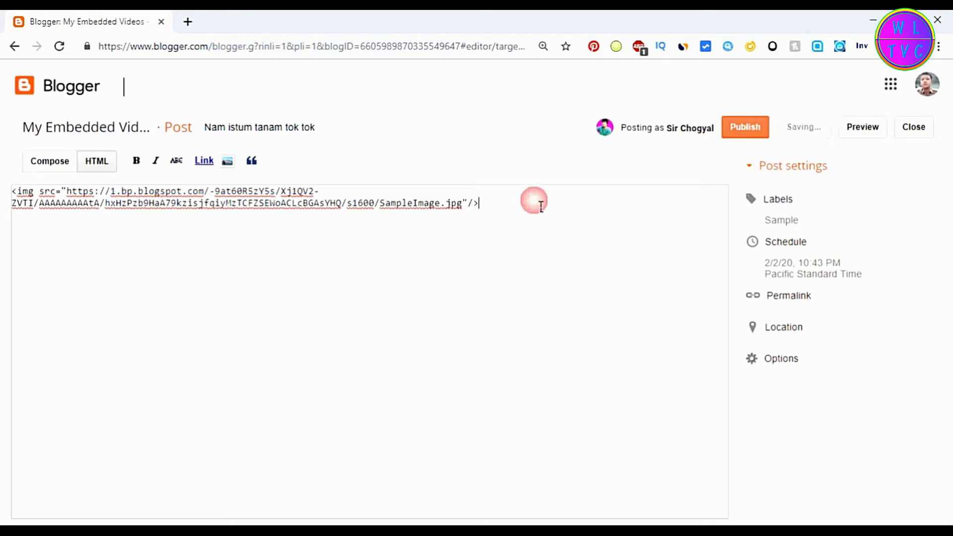
key(Return)
Type 'sample text here' below the image and preview the post in Compose view
text(s)
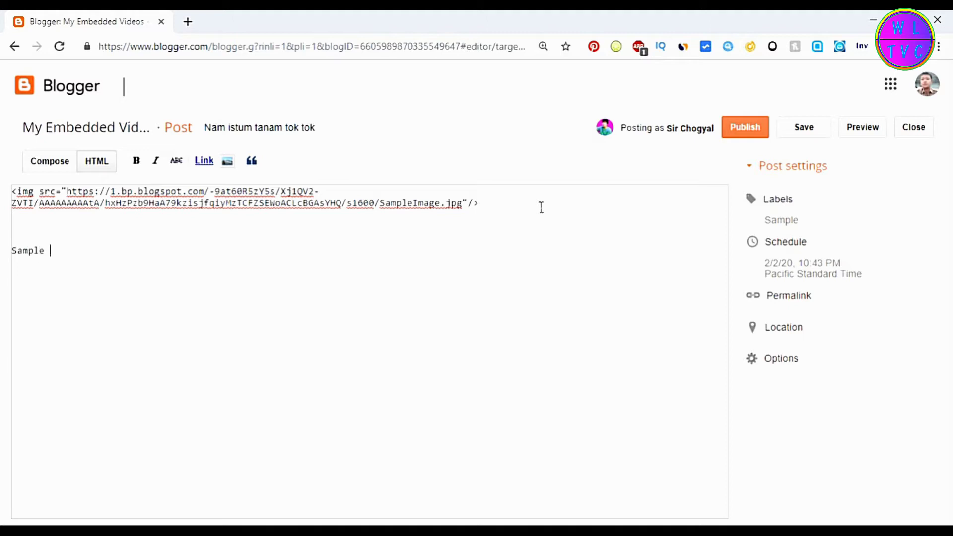
text(ample text here)
click(59, 167)
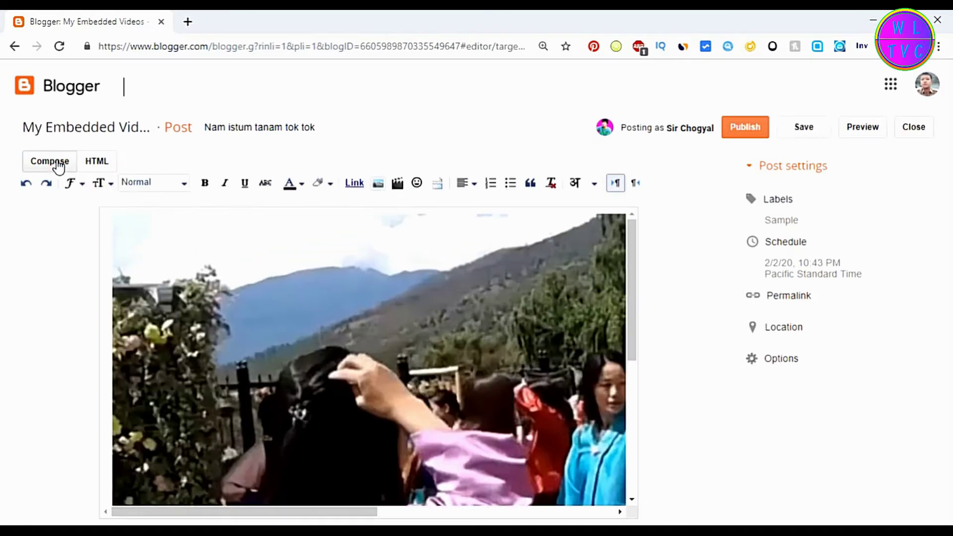
scroll(402, 363, down, 5)
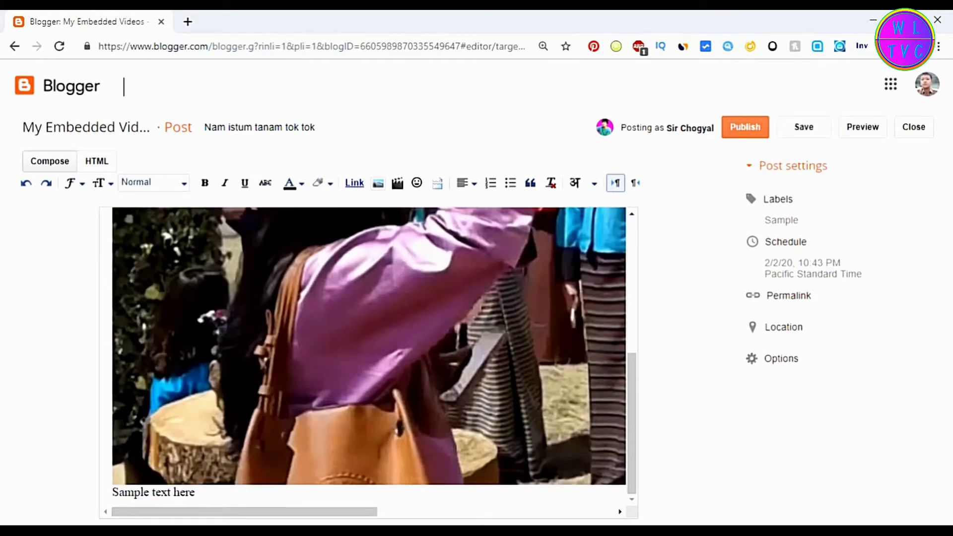
Copy all the Lorem ipsum paragraphs from Notepad
key(alt+Tab)
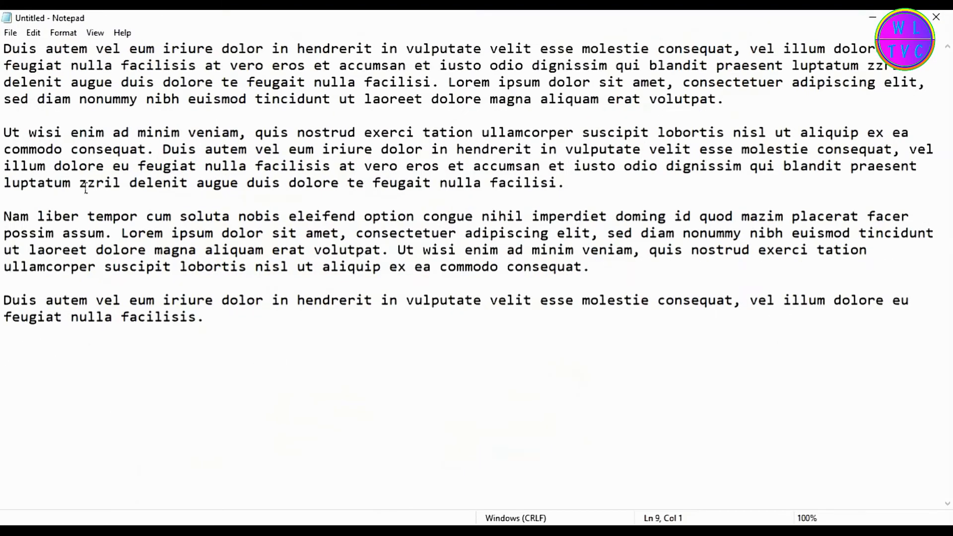
drag(5, 50, 213, 320)
right_click(197, 151)
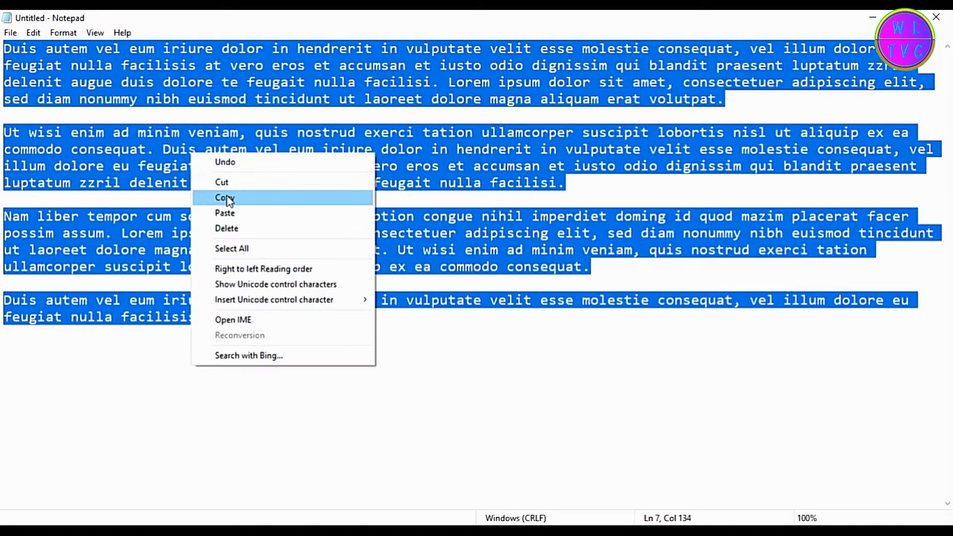
click(226, 198)
Paste the Lorem ipsum paragraphs over 'Sample text here', leaving a blank line after the image
click(873, 17)
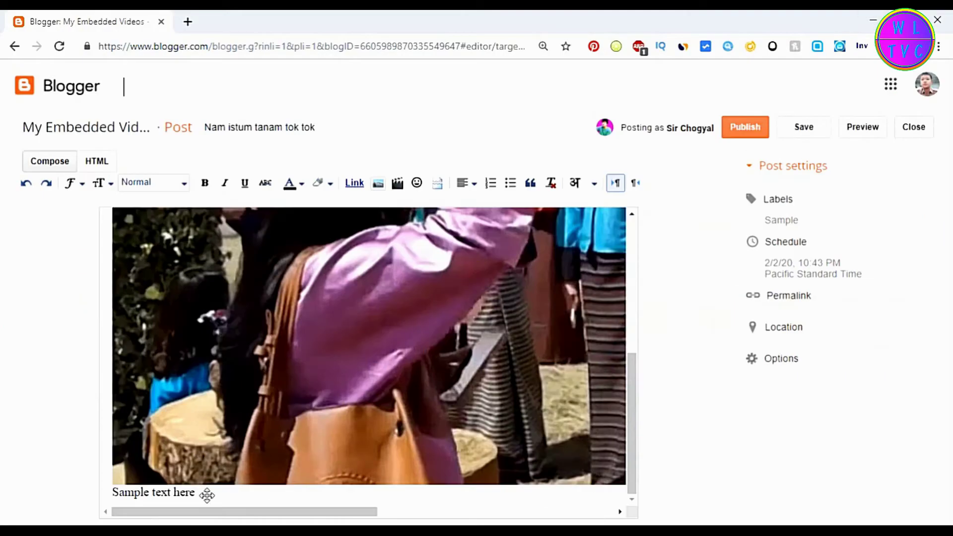
drag(207, 499, 103, 499)
right_click(121, 494)
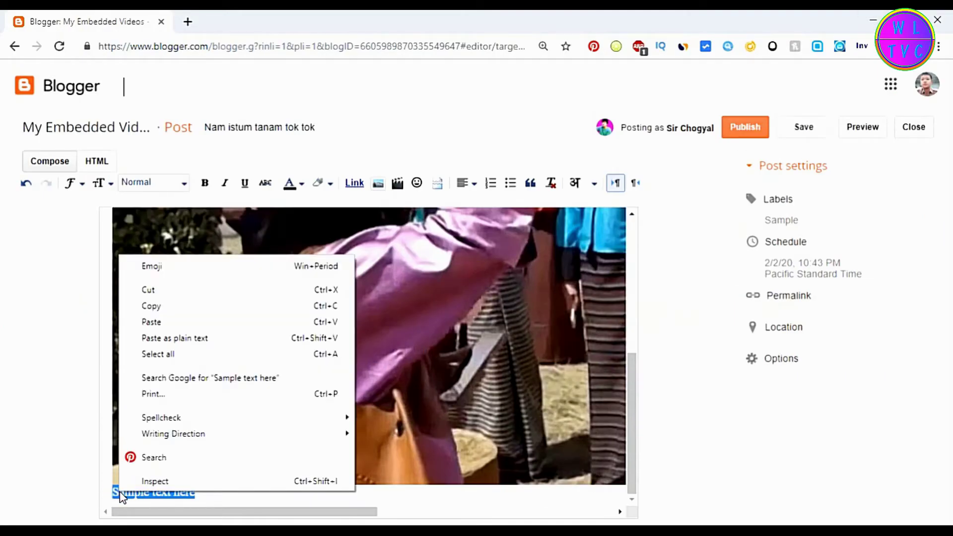
click(153, 321)
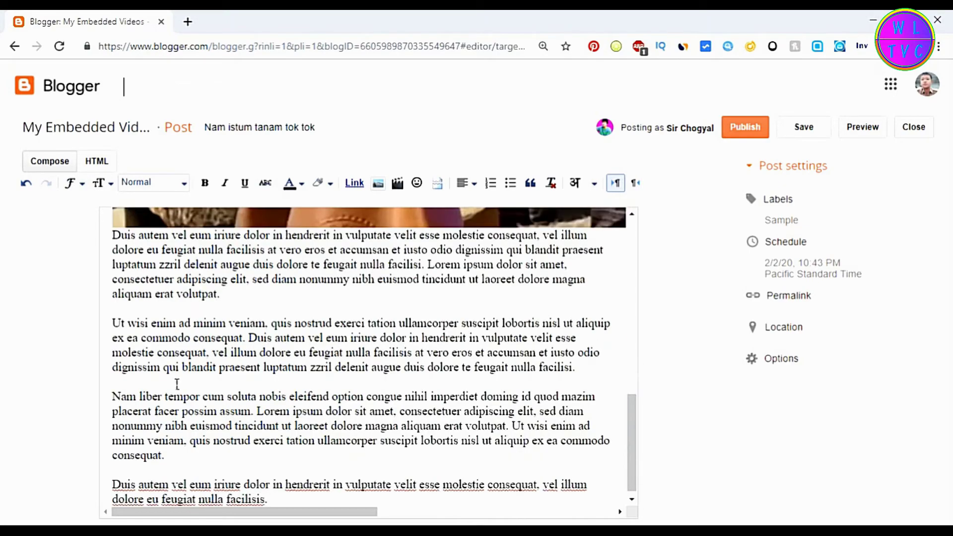
scroll(120, 371, up, 5)
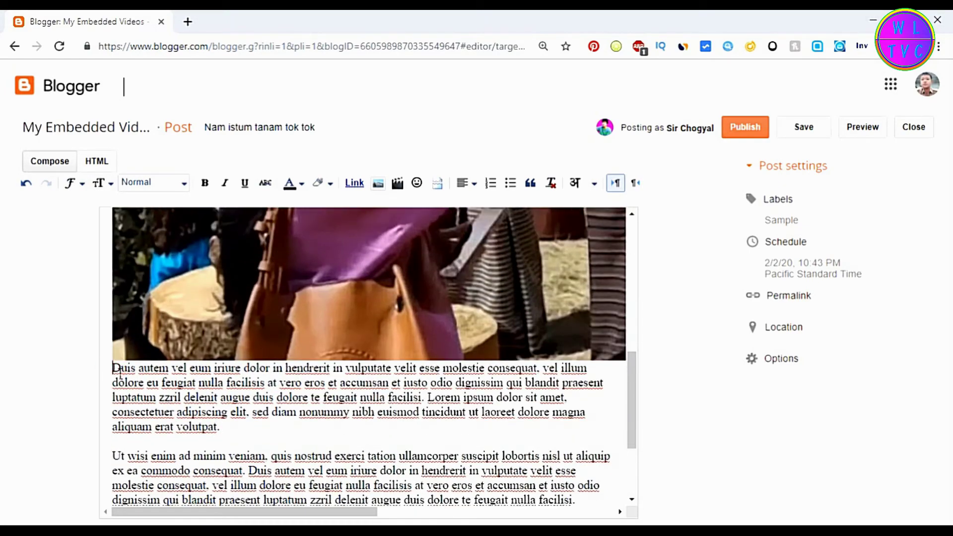
key(Return)
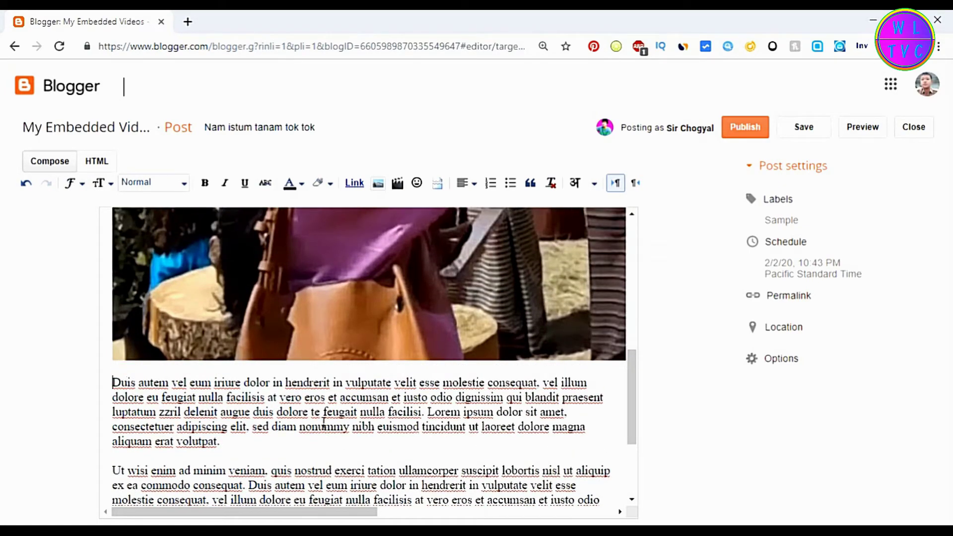
drag(632, 420, 665, 239)
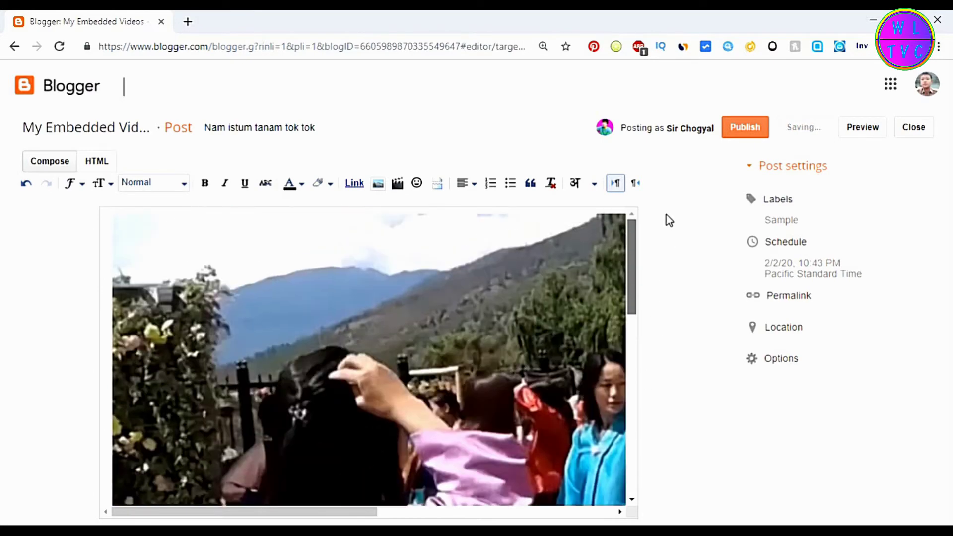
Publish 'Nam istum tanam tok tok' and view the live post, image above text, in a new tab
click(739, 132)
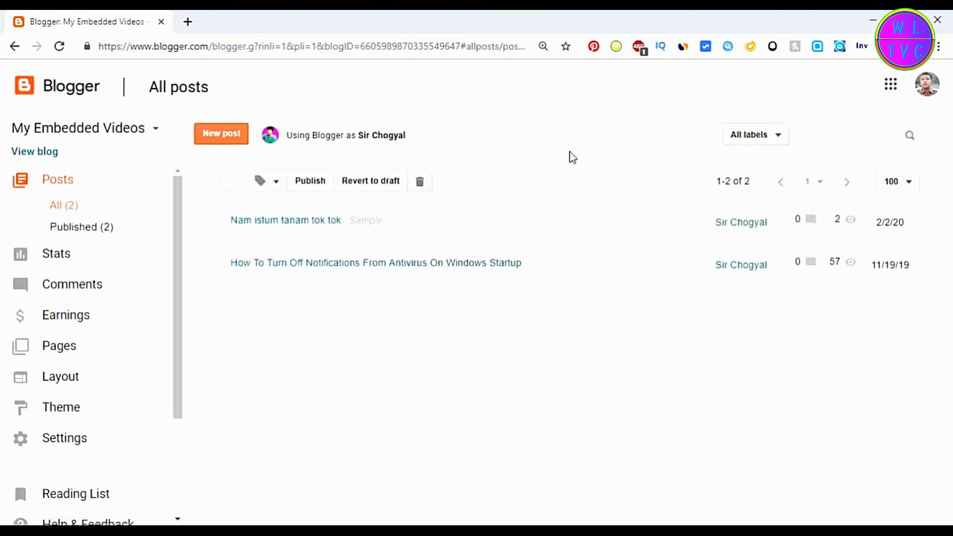
mouse_move(277, 245)
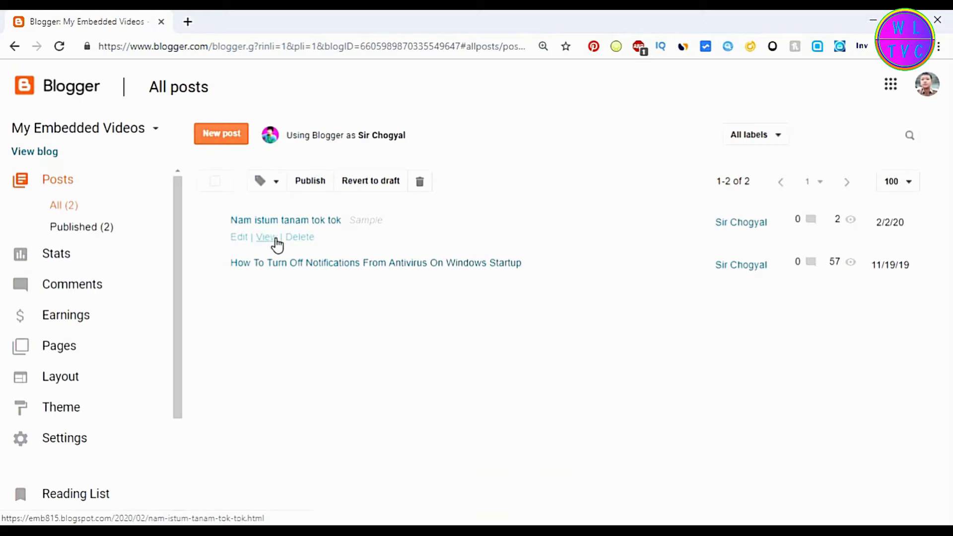
click(276, 240)
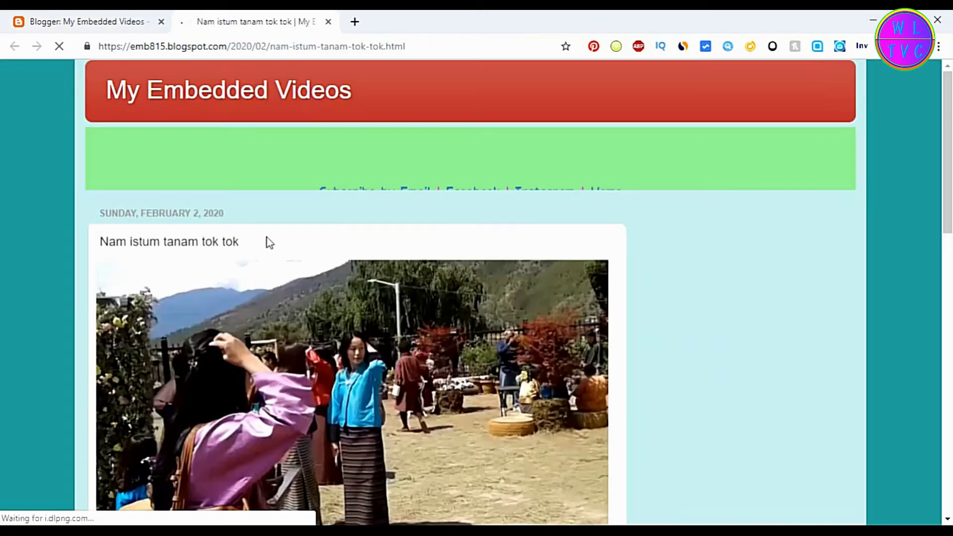
scroll(336, 343, down, 10)
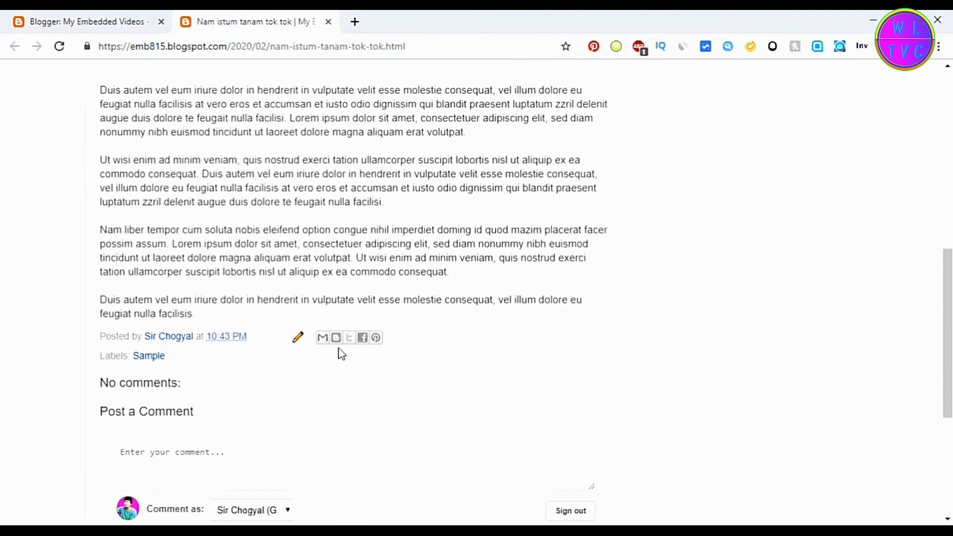
scroll(339, 347, up, 3)
scroll(346, 354, up, 3)
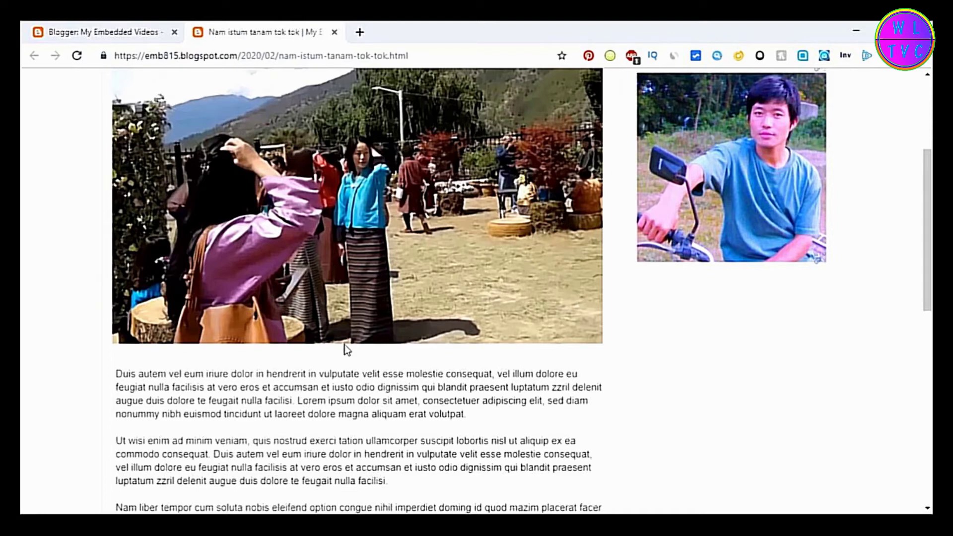
scroll(346, 350, up, 4)
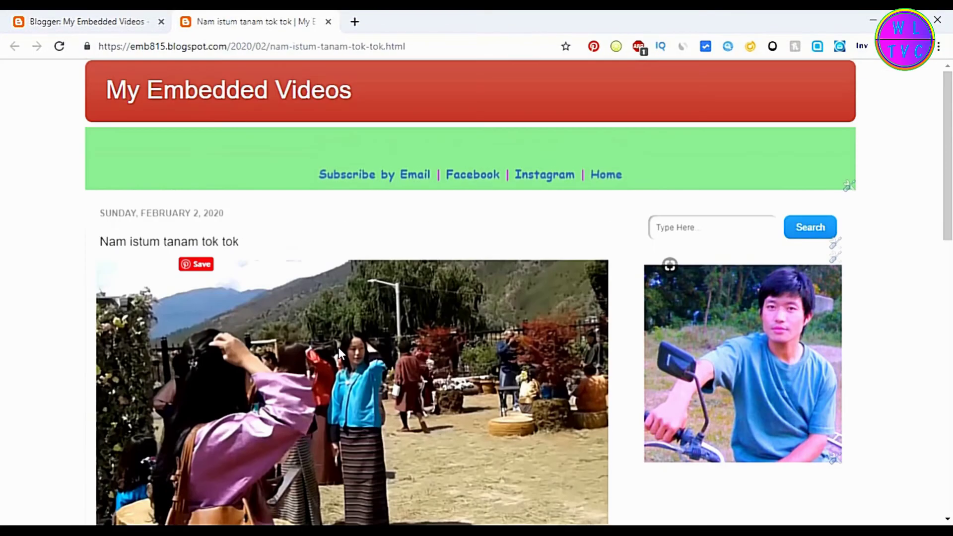
scroll(343, 347, down, 1)
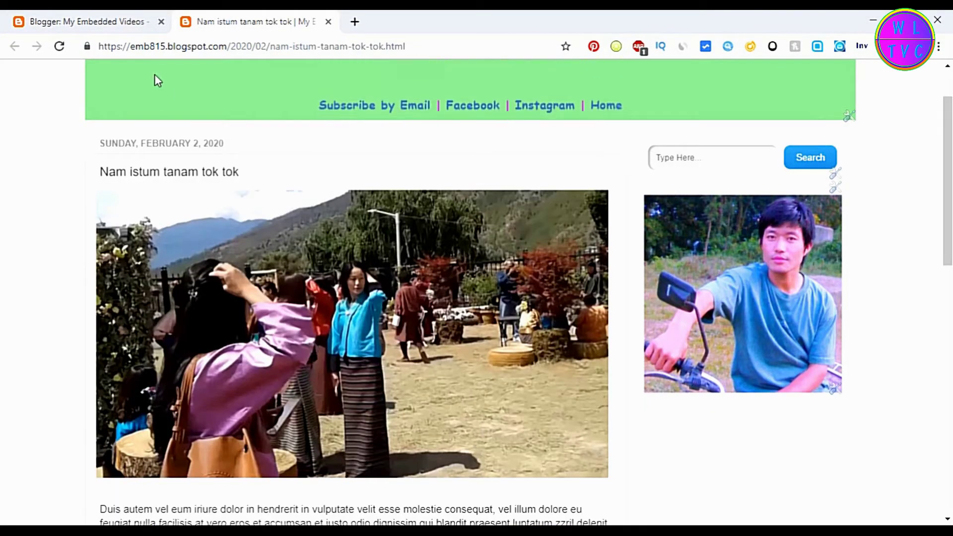
Reopen the published post for editing in HTML view
click(108, 22)
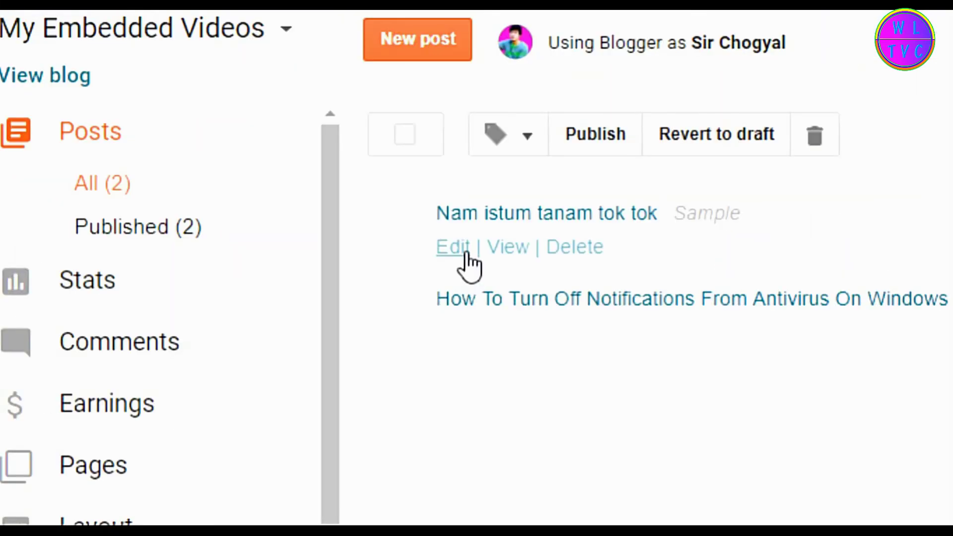
click(238, 237)
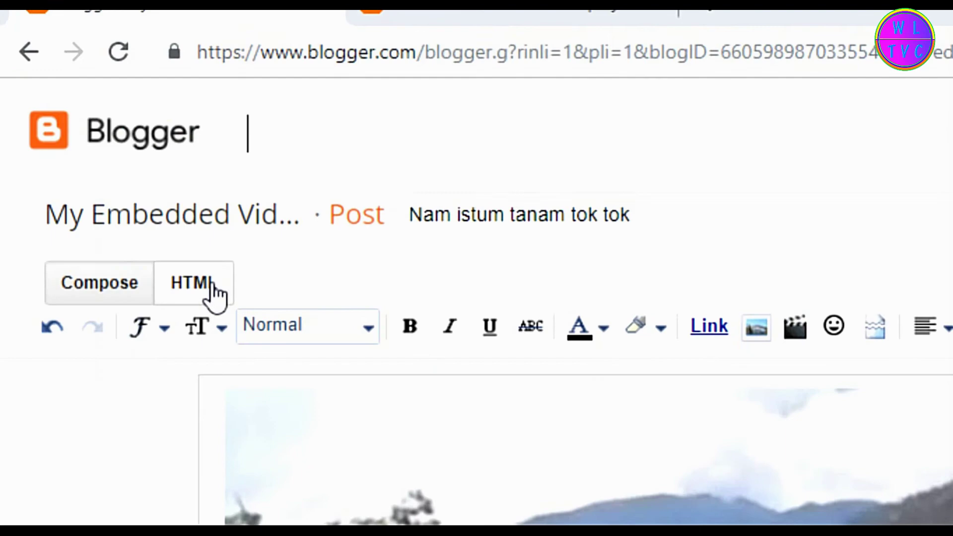
click(213, 287)
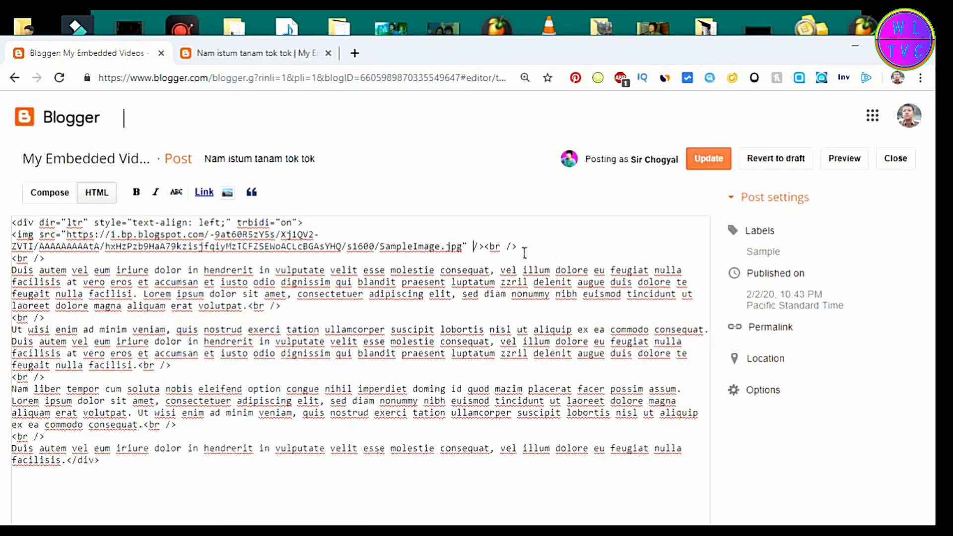
Add style="display:none;" to the img tag, moving the trailing line break onto its own line
click(492, 248)
key(Return)
click(474, 247)
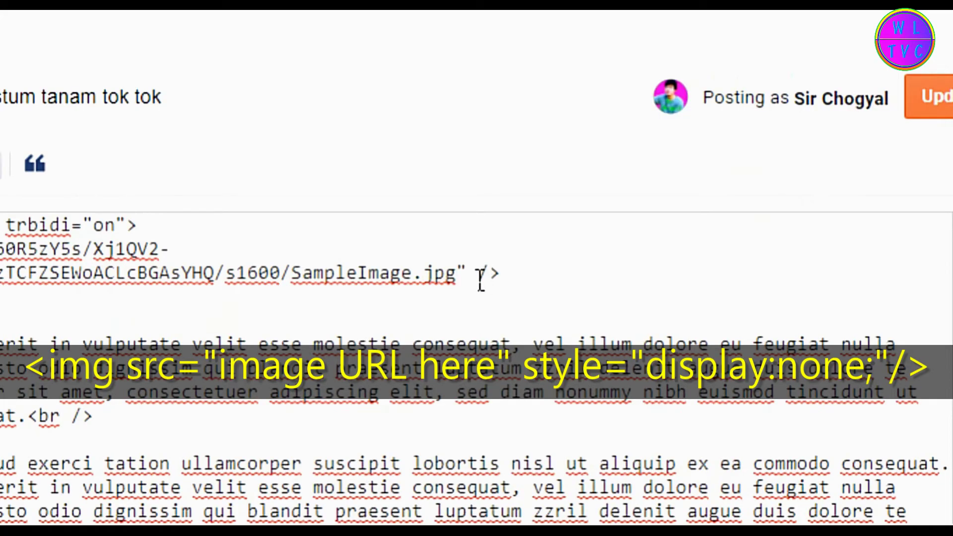
text(style=")
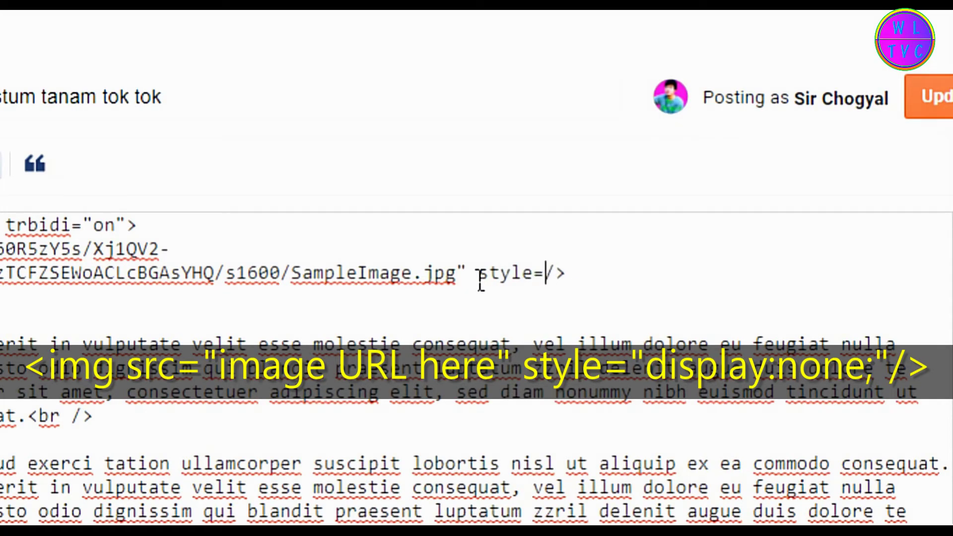
text(display:non)
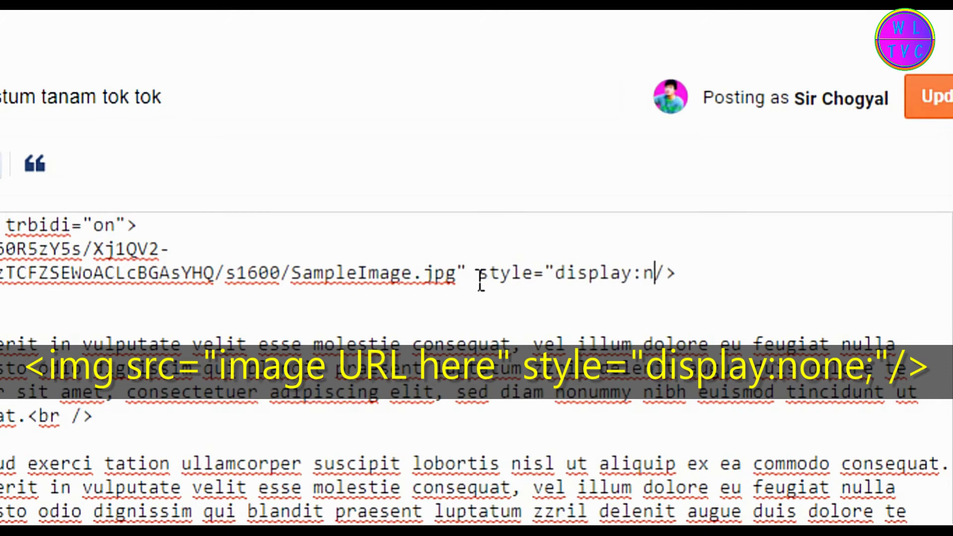
text(e;")
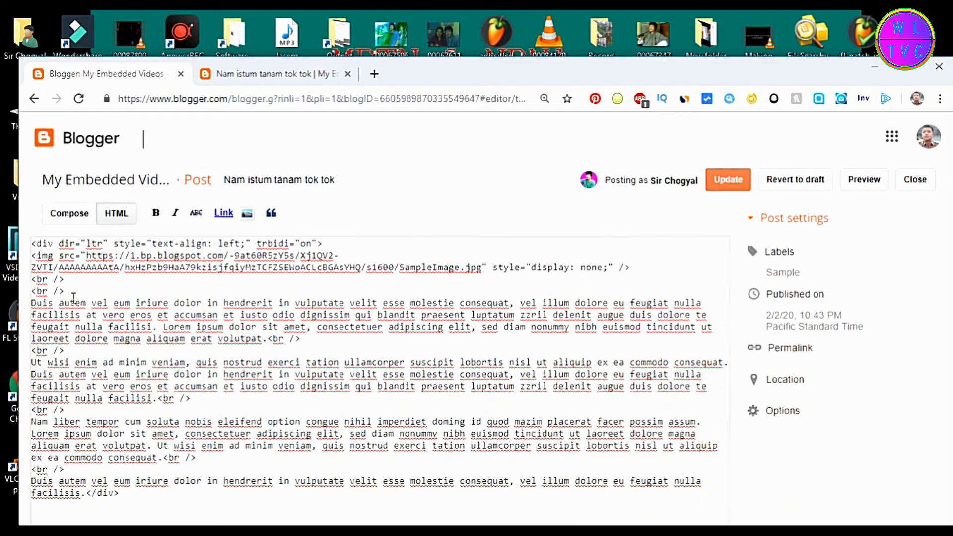
Delete the two <br /> lines beneath the image and update the post
drag(73, 296, 28, 281)
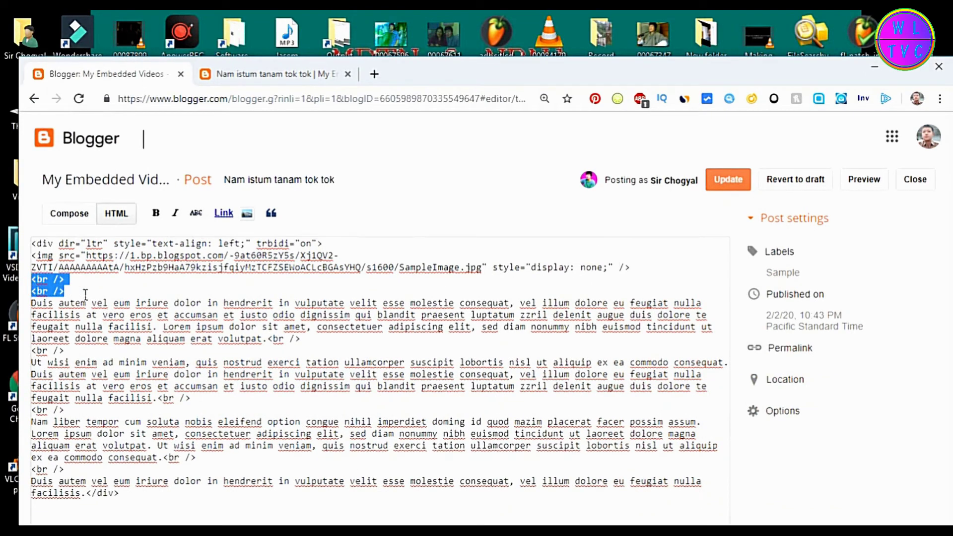
key(Delete)
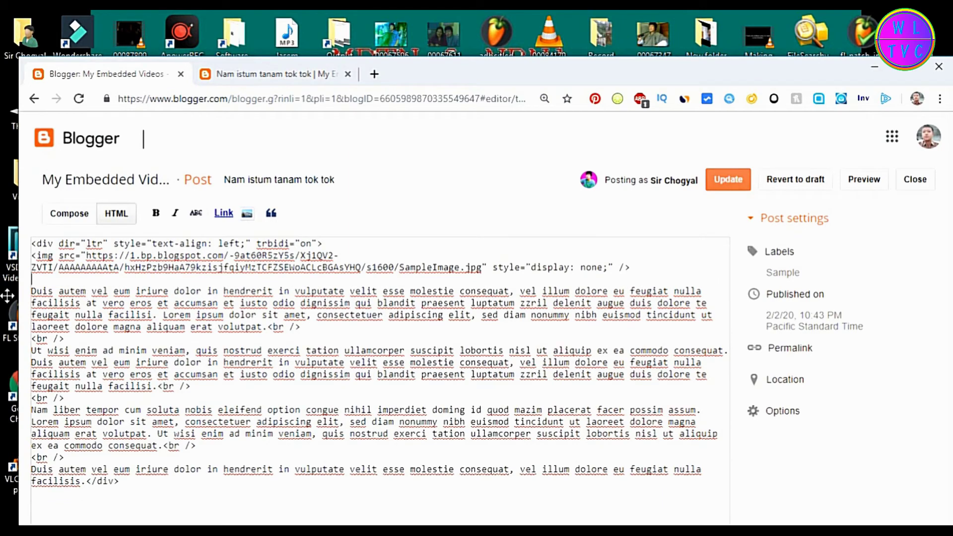
key(super+Up)
click(725, 131)
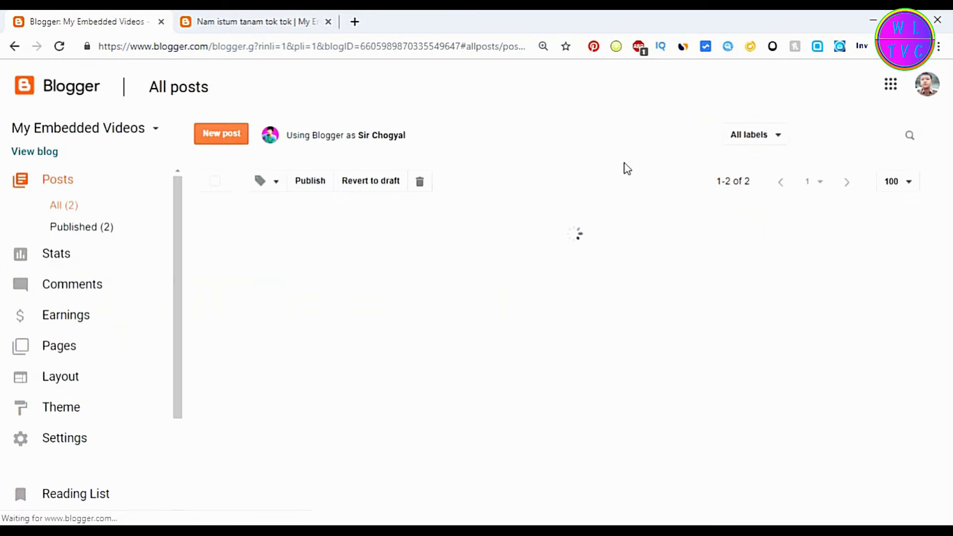
Reload the live post tab and confirm only the Lorem ipsum paragraphs appear, with no image
click(256, 22)
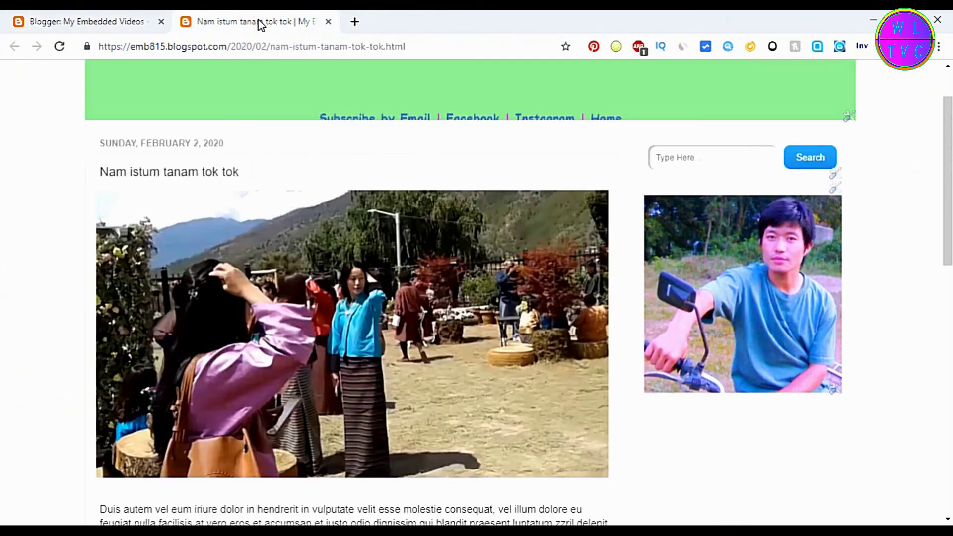
click(58, 50)
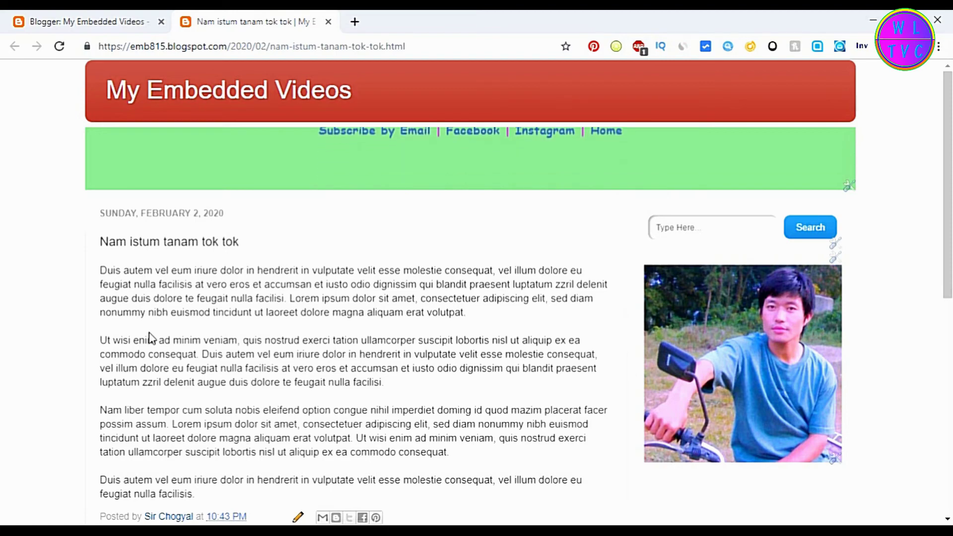
scroll(154, 337, down, 9)
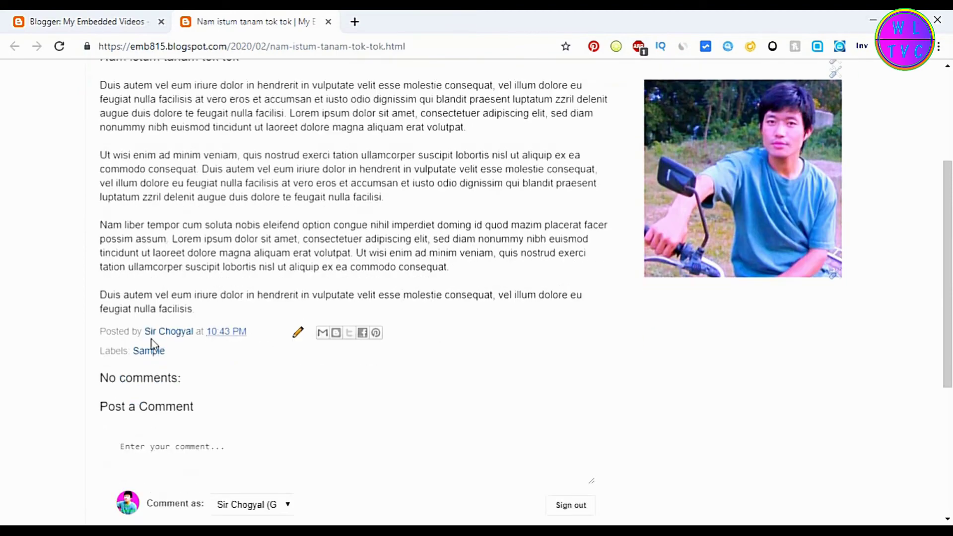
scroll(151, 347, up, 4)
scroll(151, 347, down, 3)
scroll(153, 347, up, 7)
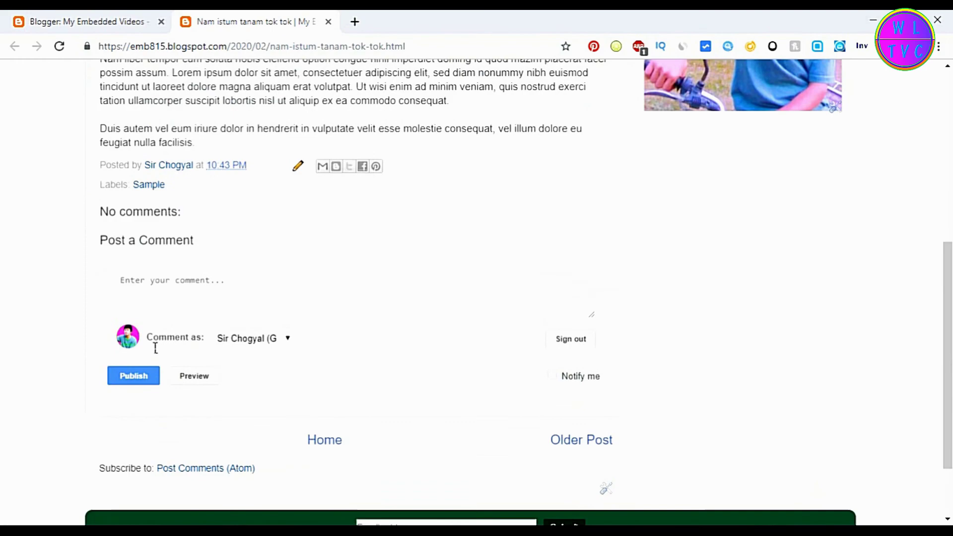
scroll(155, 347, down, 1)
scroll(155, 347, up, 1)
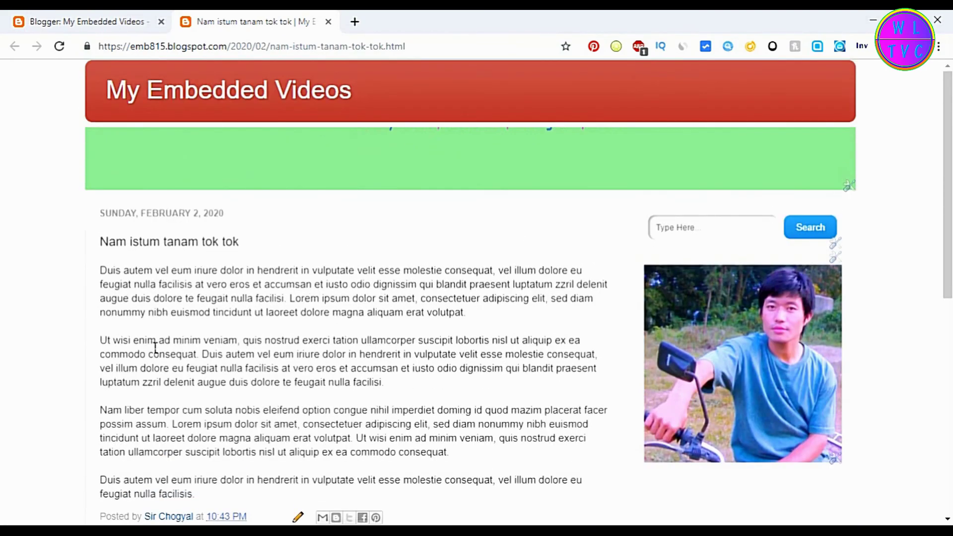